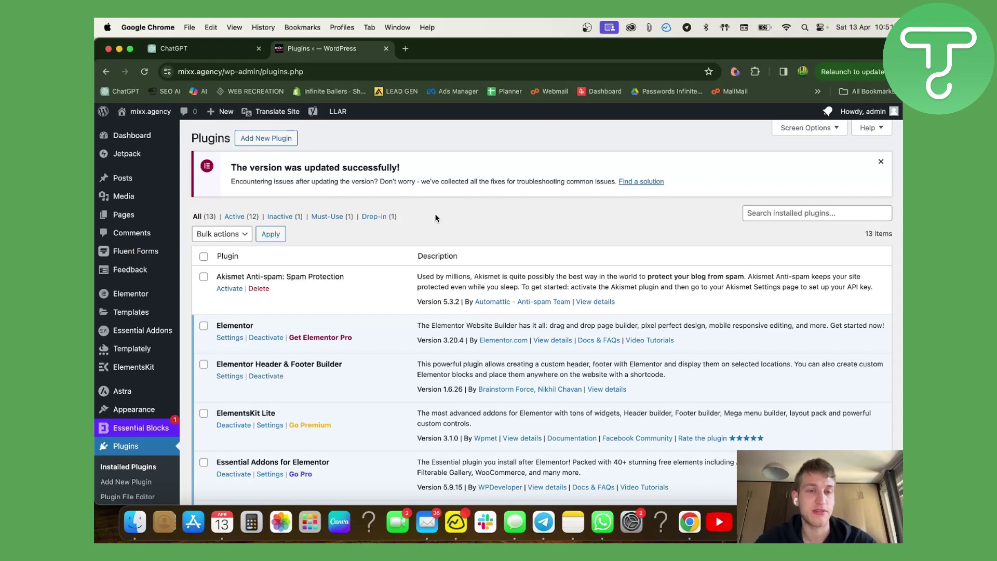
Search the Add Plugins page for 'hotjar', then install and activate the Hotjar plugin
left_click(280, 145)
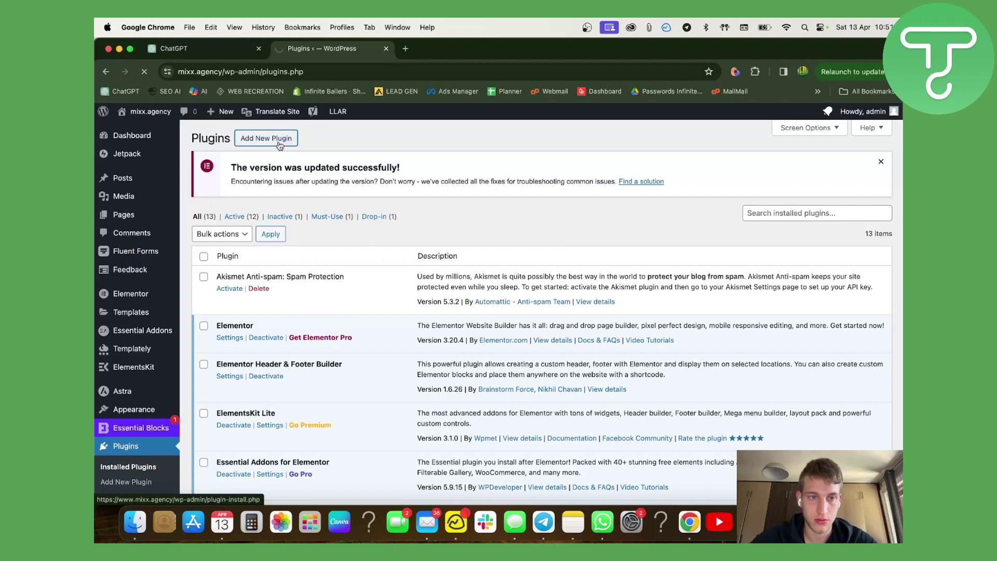
left_click(846, 171)
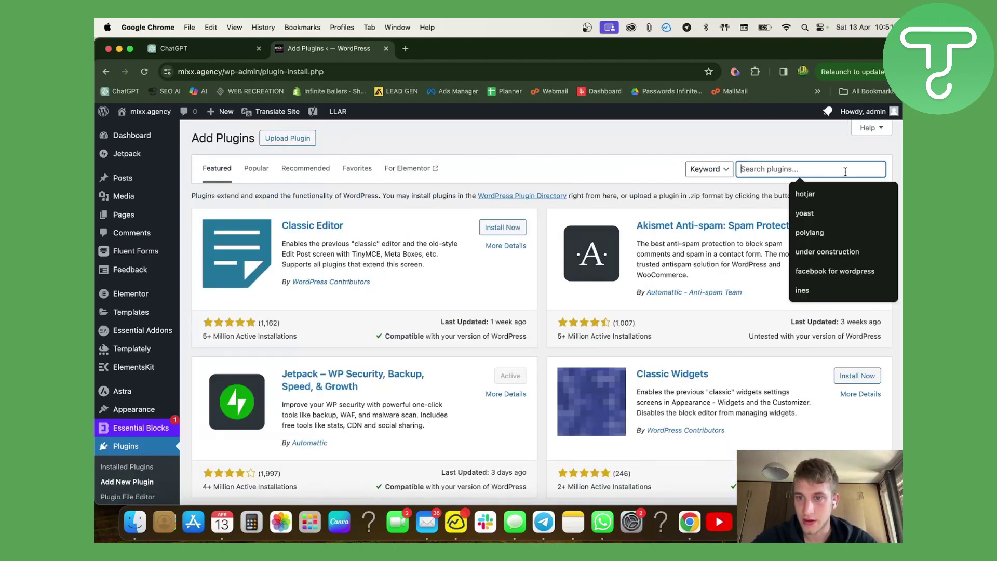
left_click(827, 196)
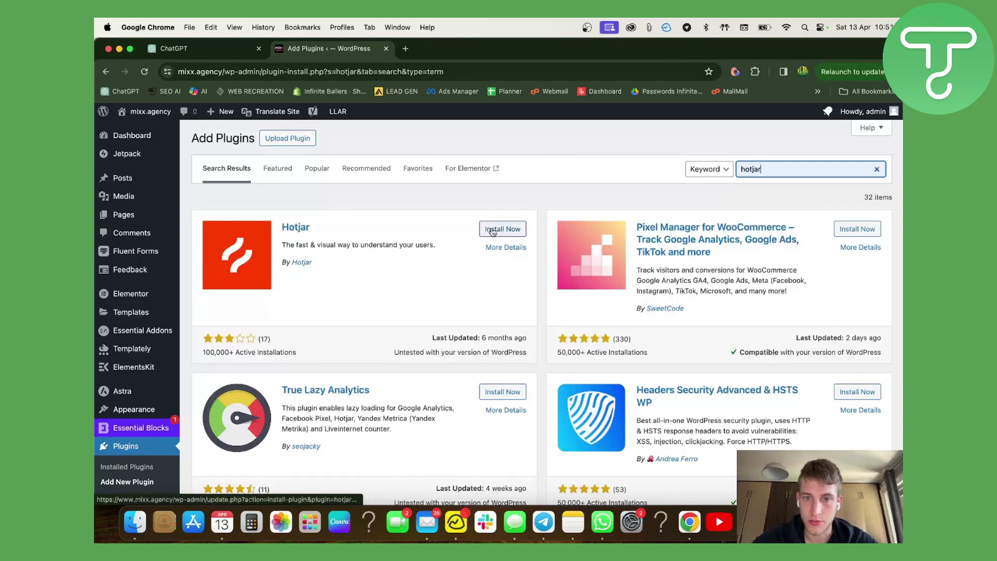
left_click(492, 231)
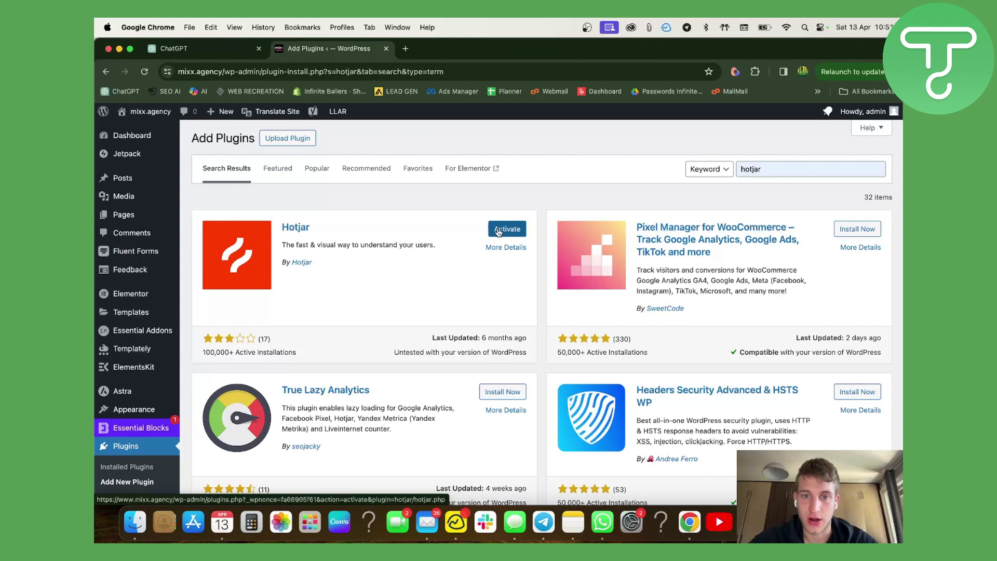
left_click(498, 231)
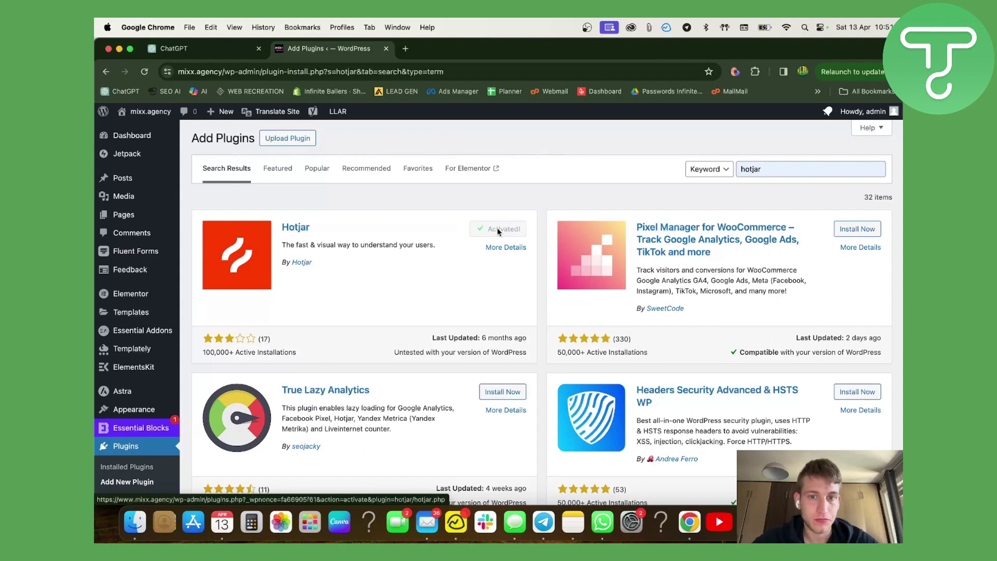
Check Hotjar in Installed Plugins, then open Settings > Hotjar to show the empty Hotjar ID field
scroll(129, 338, "down", 3)
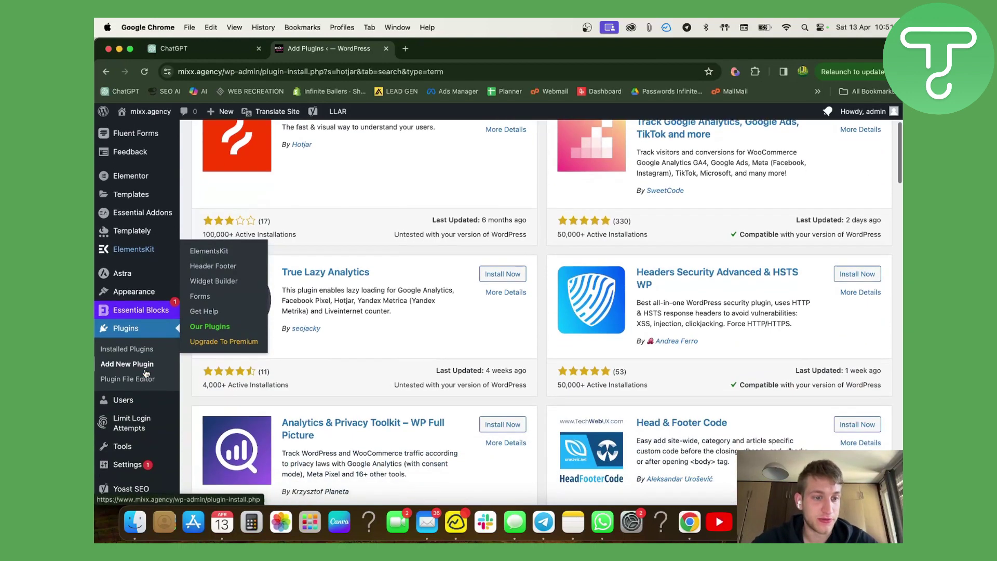
left_click(128, 337)
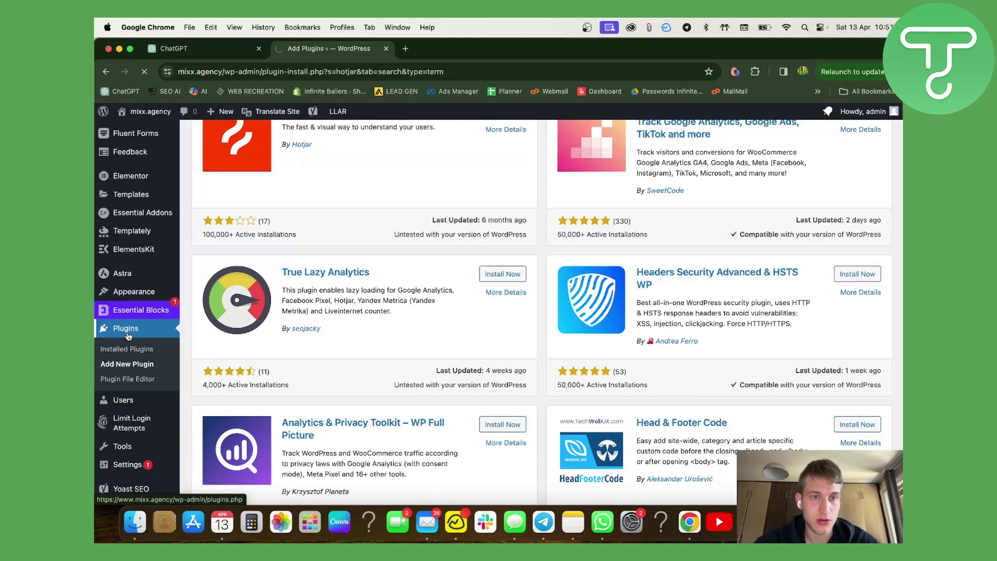
scroll(490, 353, "down", 10)
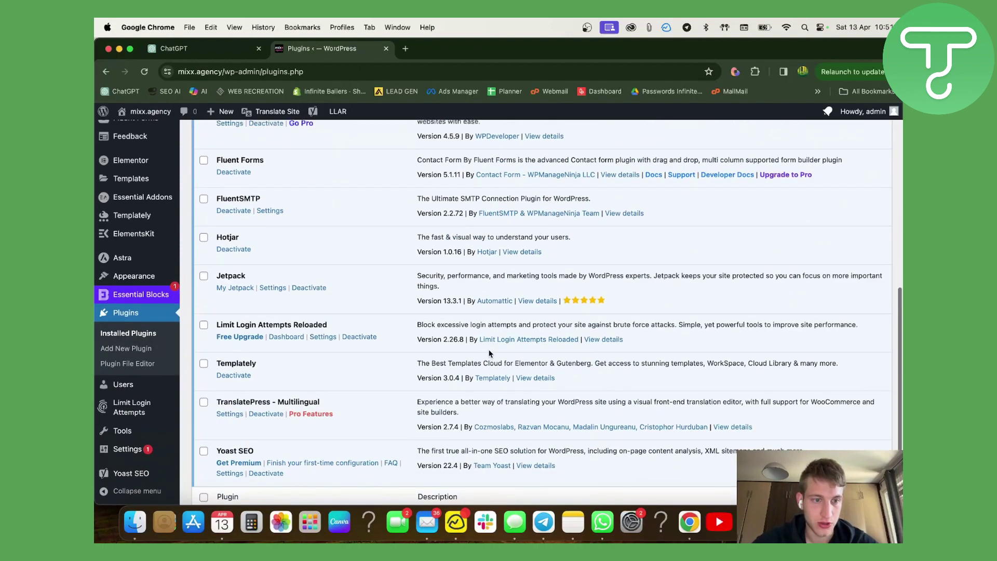
double_click(217, 240)
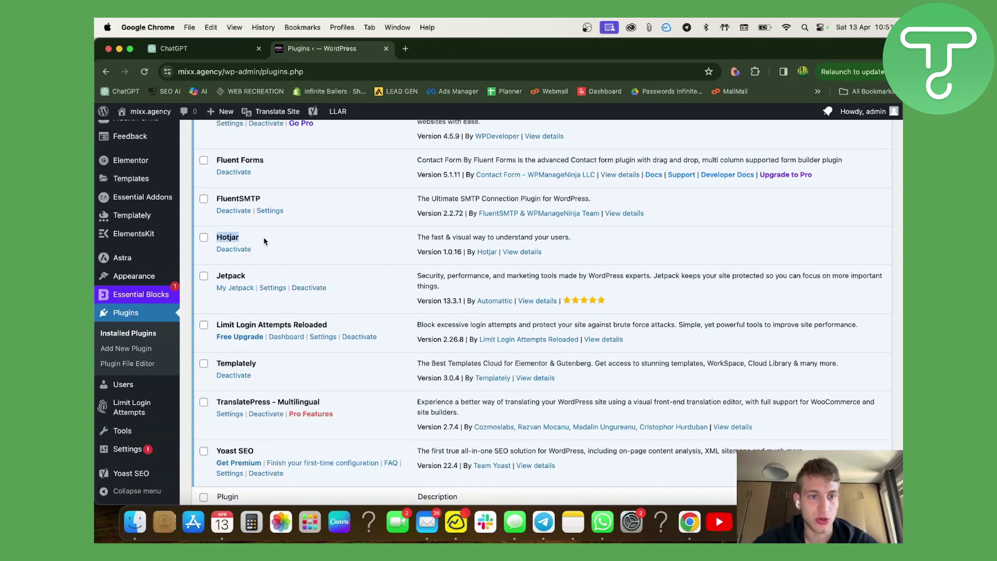
scroll(138, 366, "down", 2)
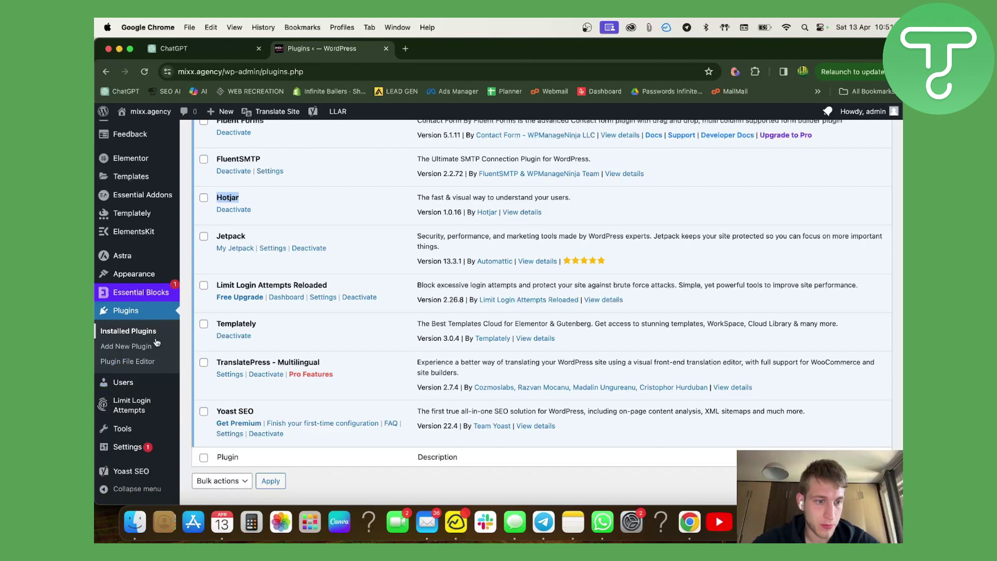
mouse_move(136, 448)
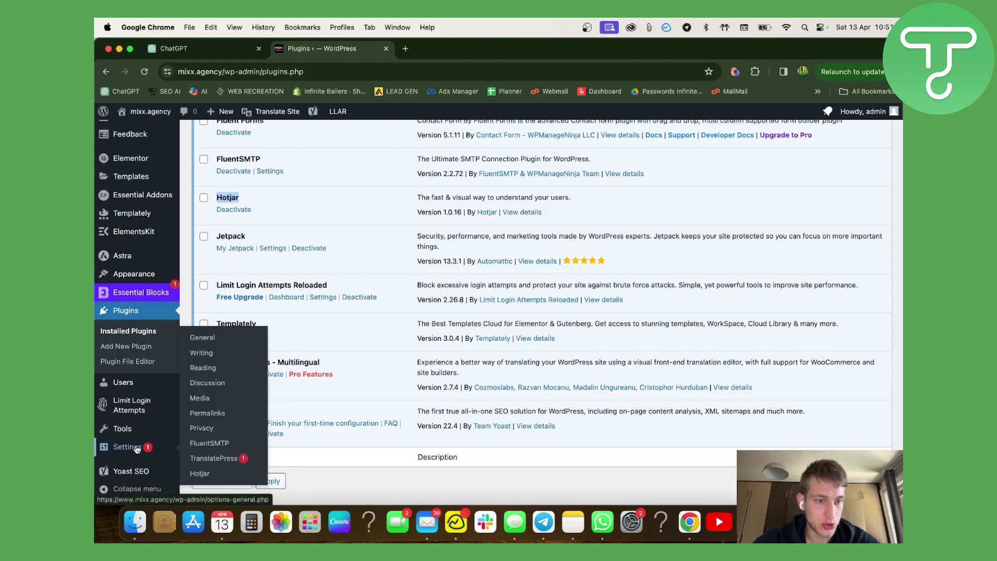
left_click(199, 474)
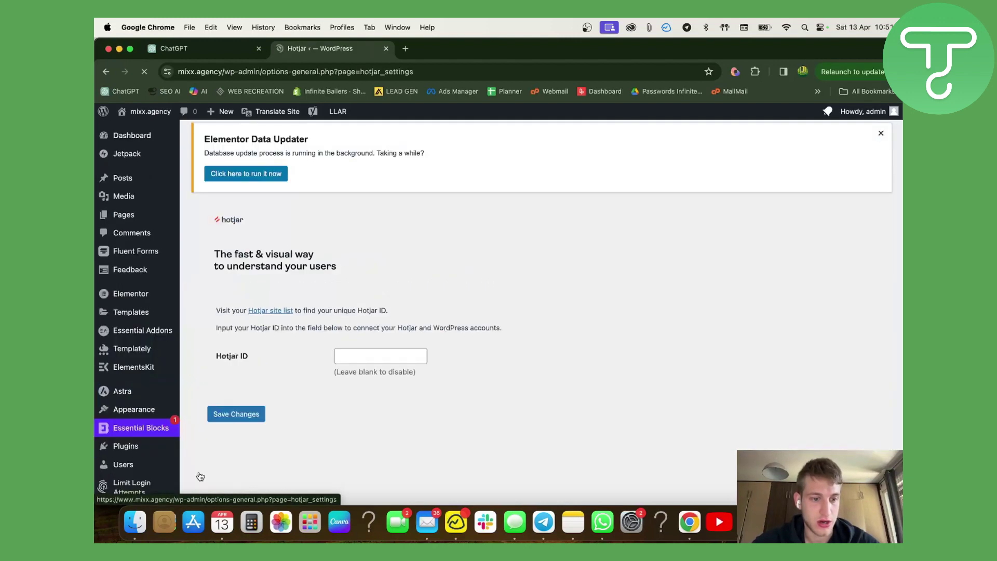
left_click_drag(212, 355, 271, 356)
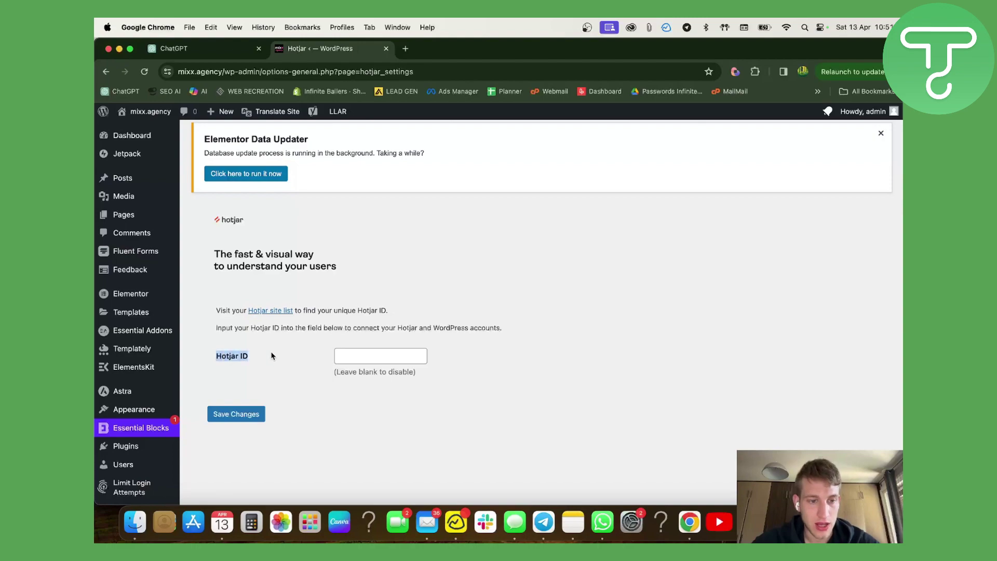
In Hotjar's New site form, choose FYD as the organization and move to the Site name field
key("ctrl+Up")
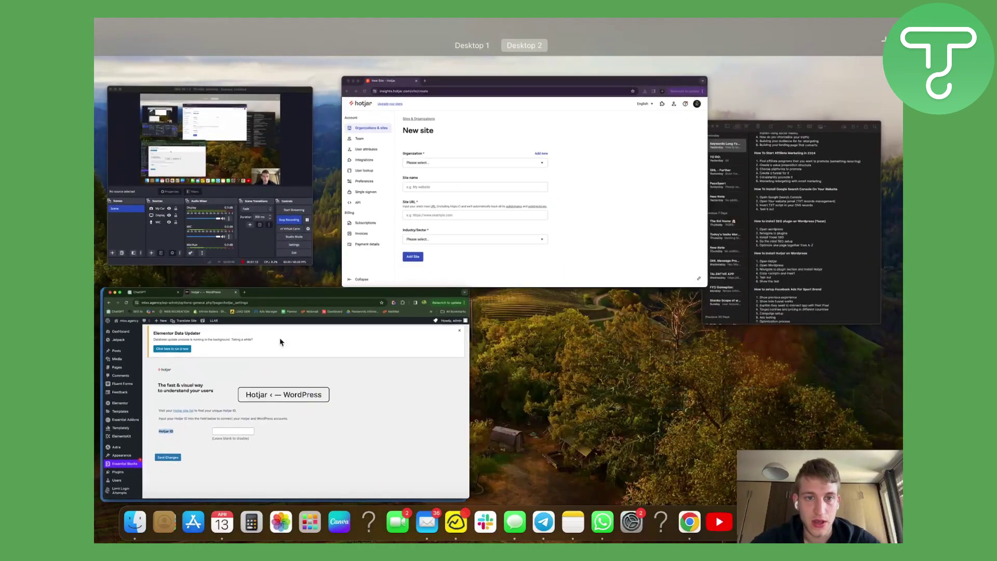
left_click(405, 213)
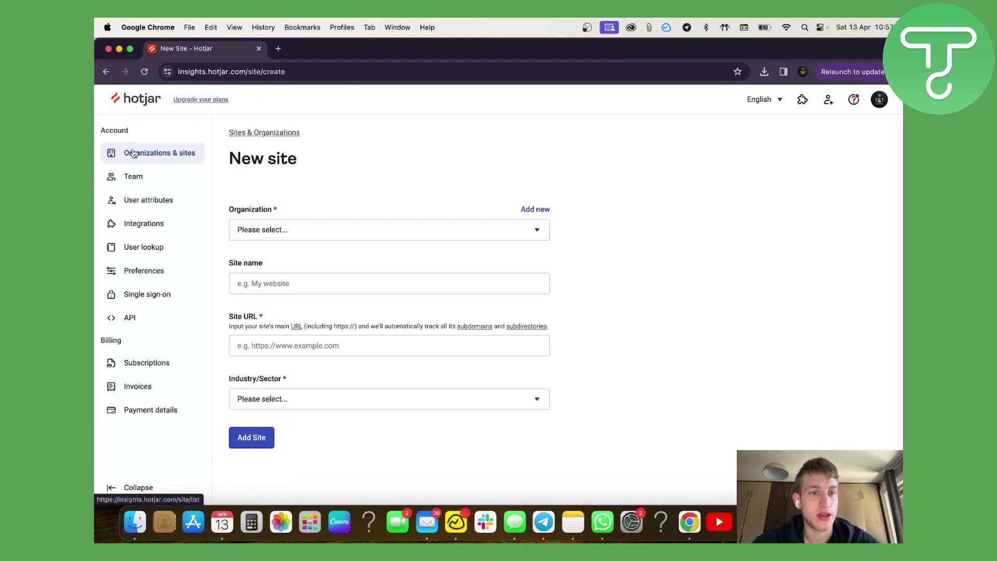
left_click(309, 228)
left_click(300, 243)
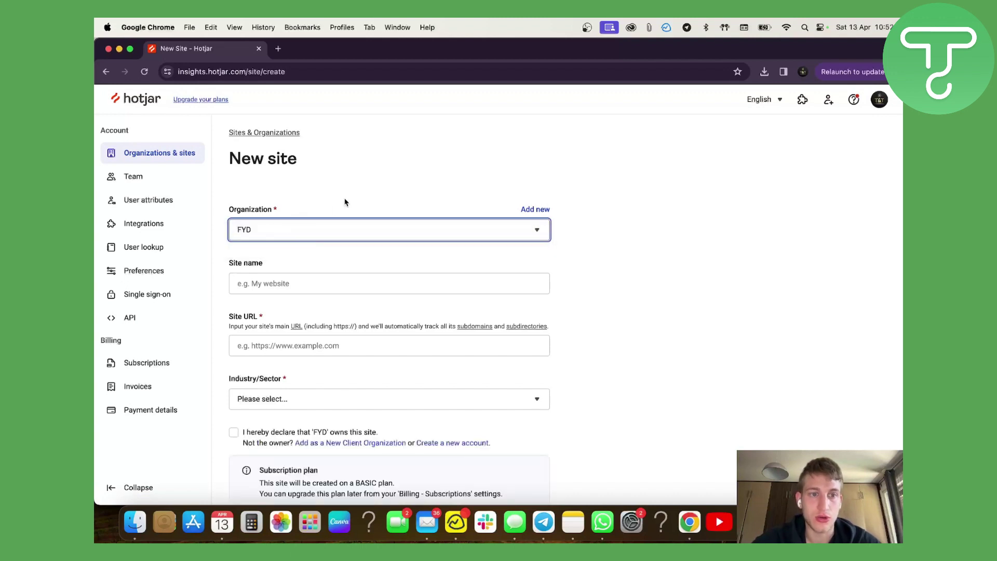
scroll(339, 325, "down", 1)
left_click(367, 244)
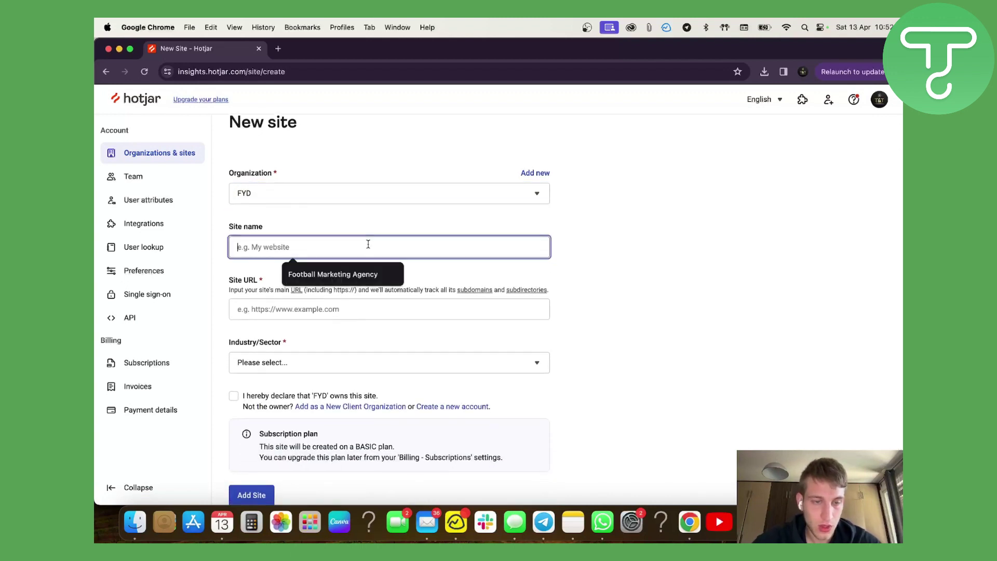
key("ctrl+Up")
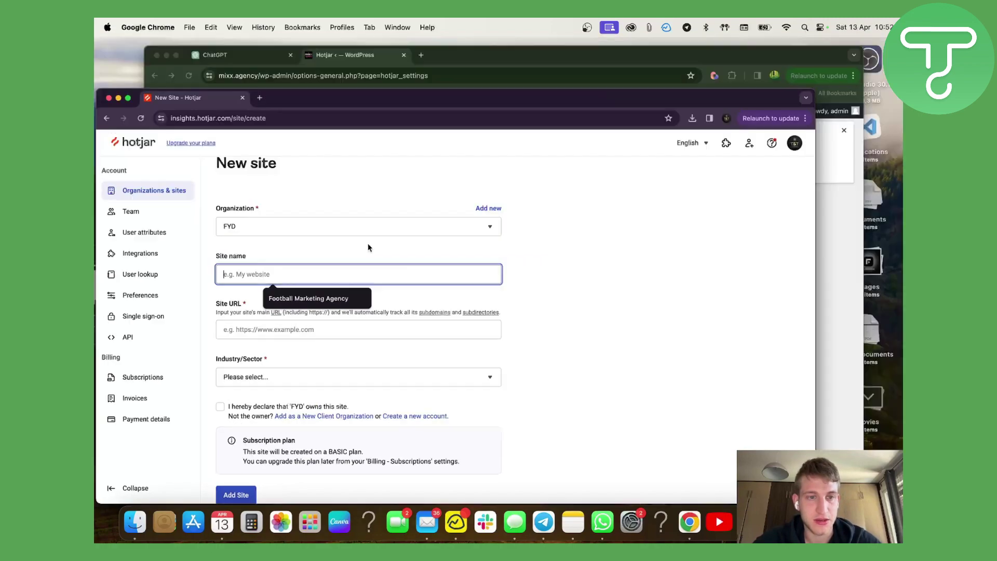
Open the live MixX Agency homepage (mixx.agency/hr/) in a new tab and select its URL
left_click(384, 177)
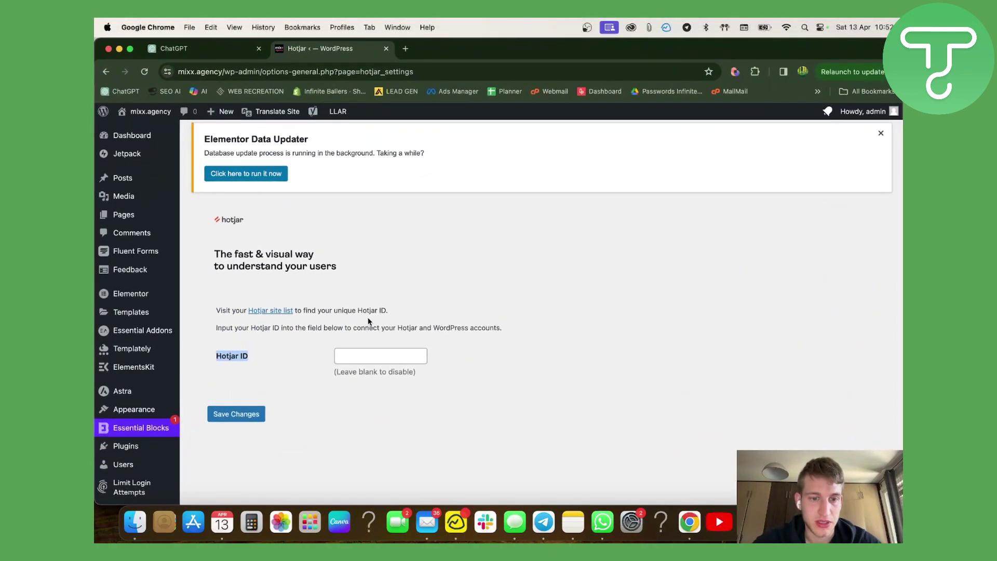
mouse_move(139, 111)
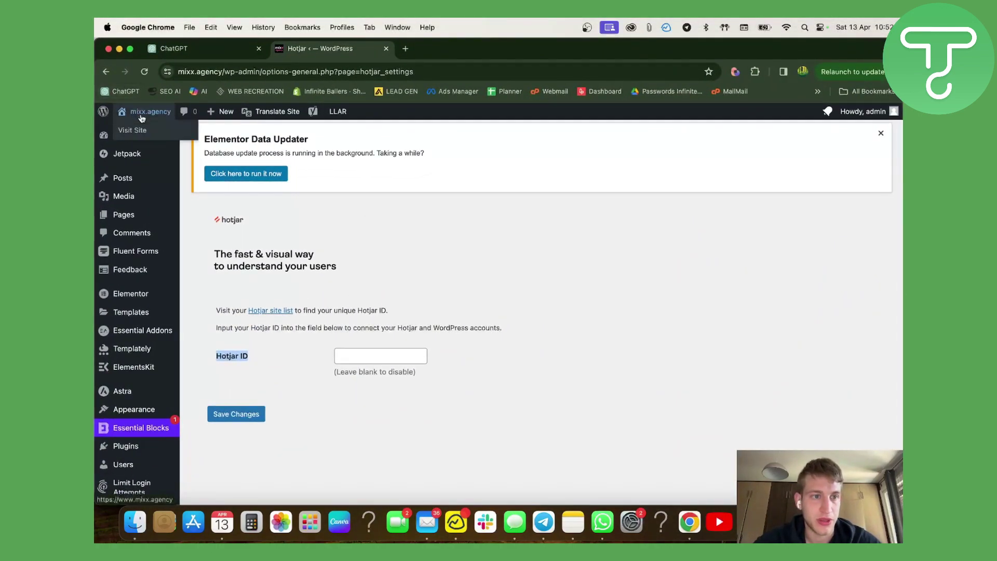
right_click(140, 130)
left_click(161, 134)
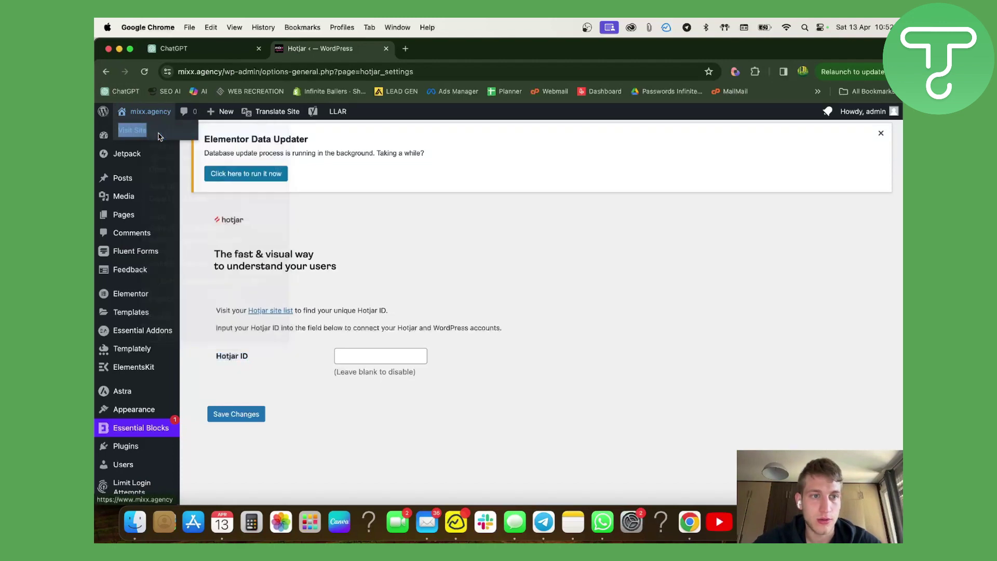
left_click(455, 54)
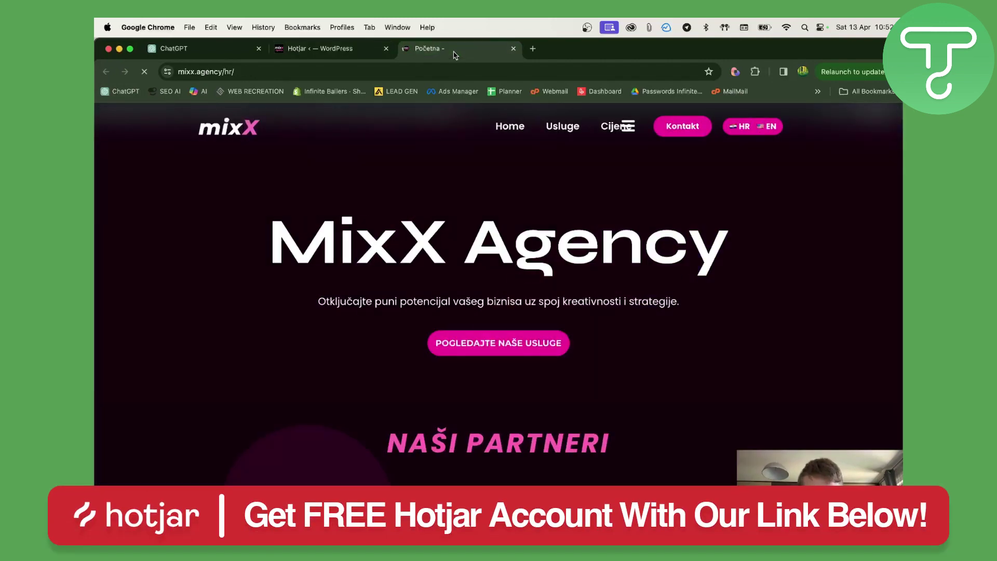
left_click(298, 70)
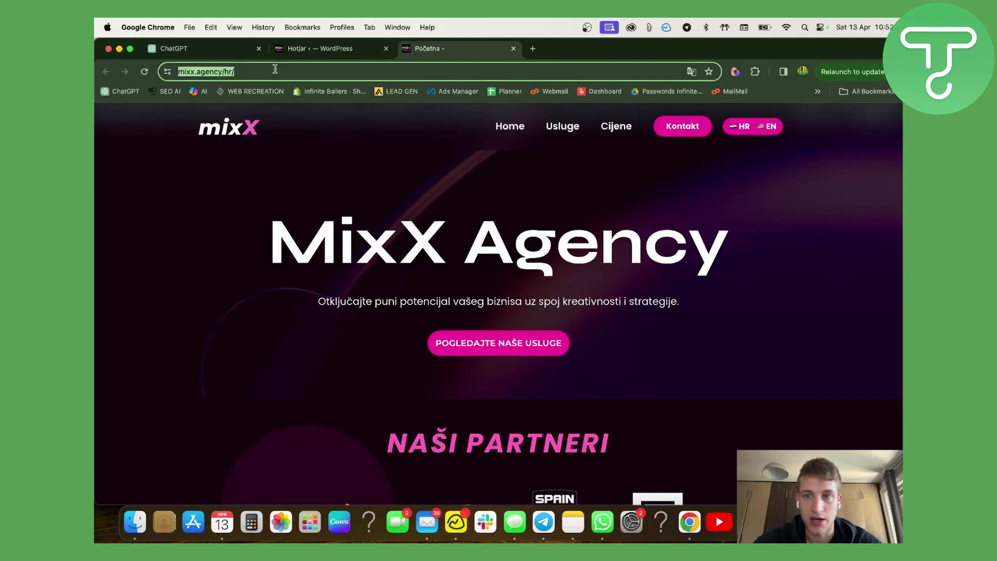
key("ctrl+Up")
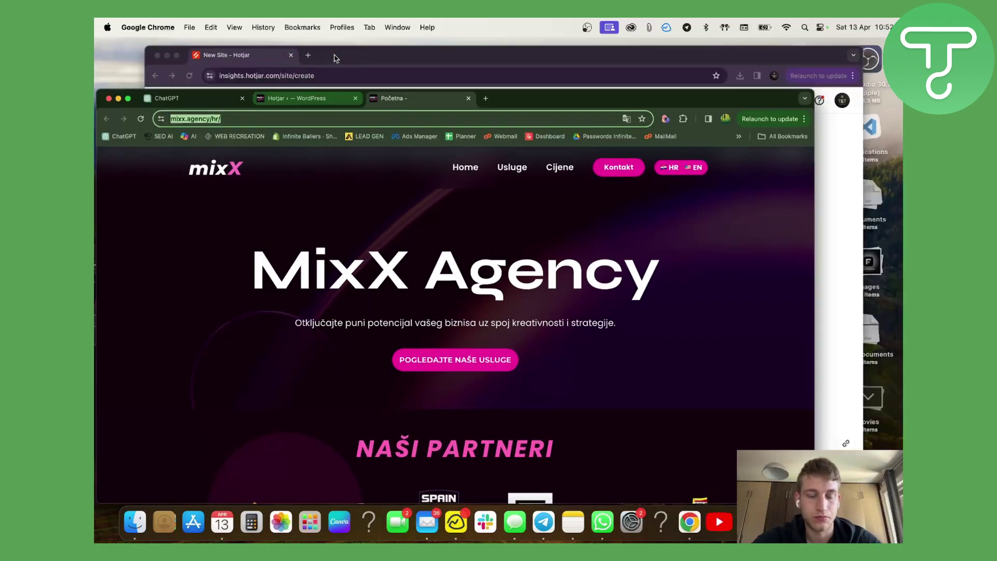
left_click(409, 140)
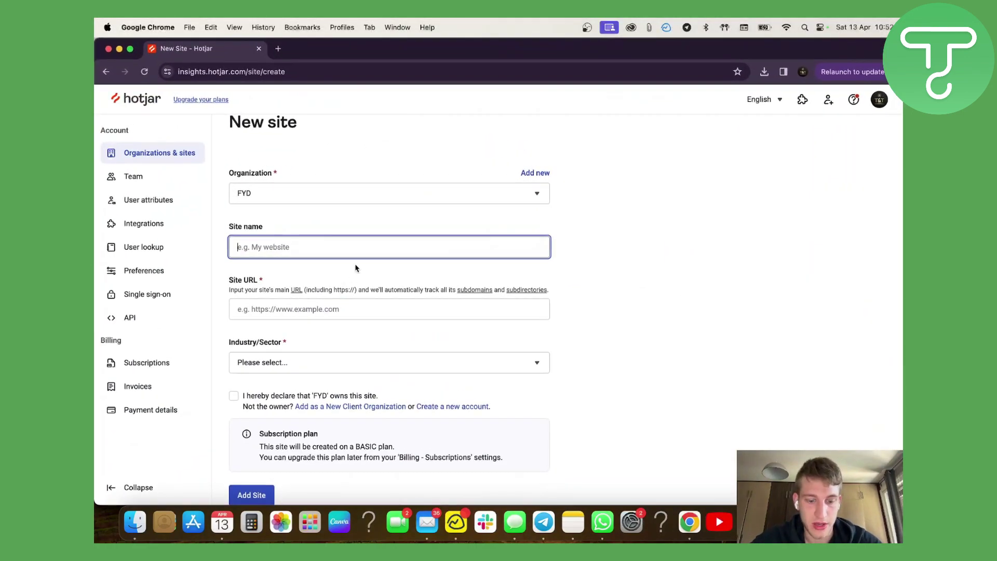
type("Mixx Agency")
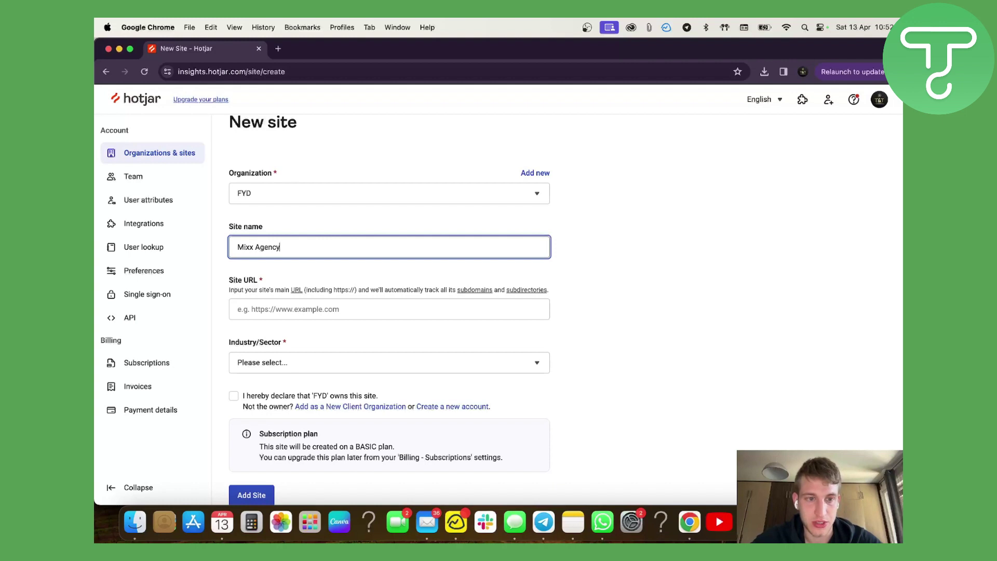
left_click(370, 312)
left_click(361, 327)
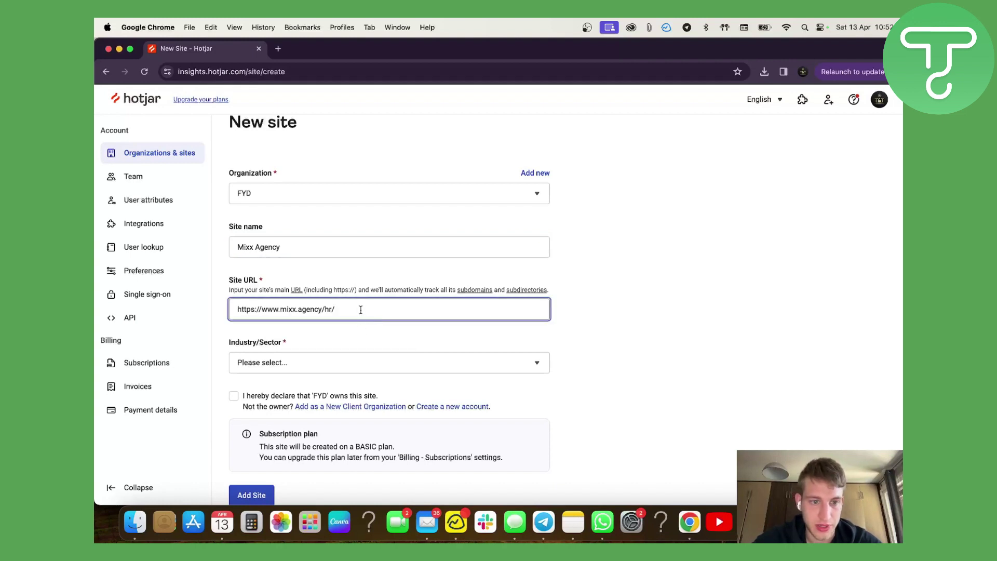
left_click(360, 335)
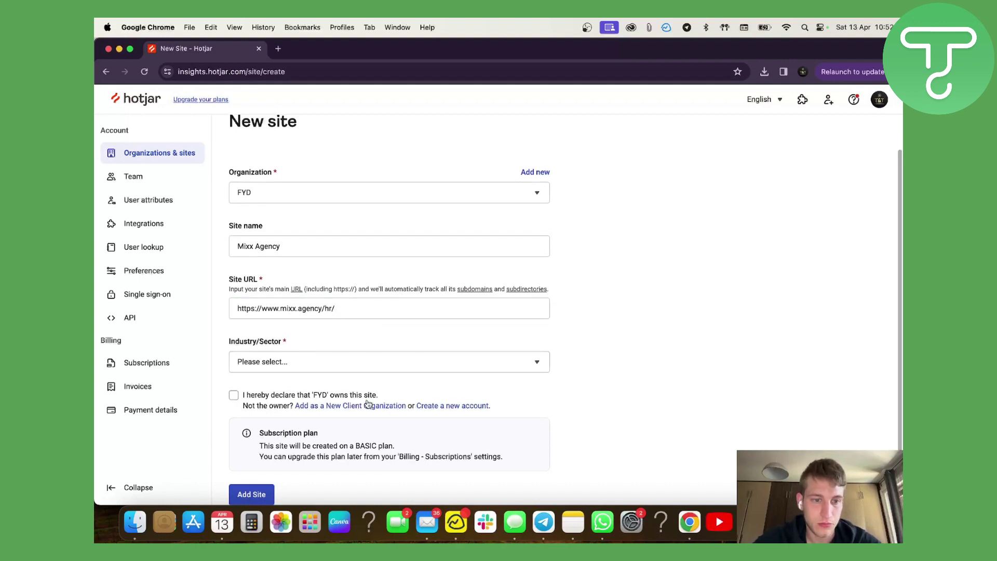
left_click(292, 362)
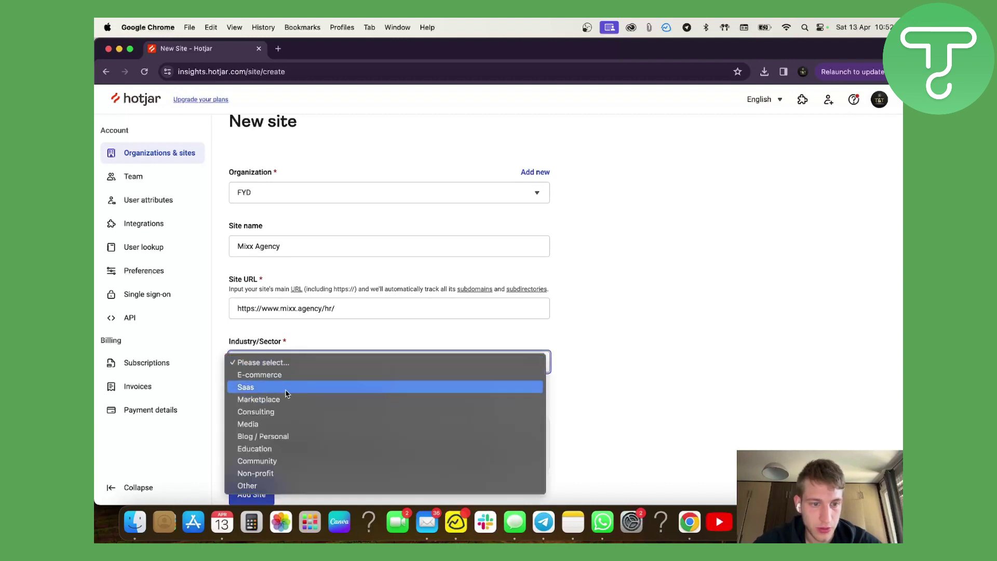
left_click(310, 424)
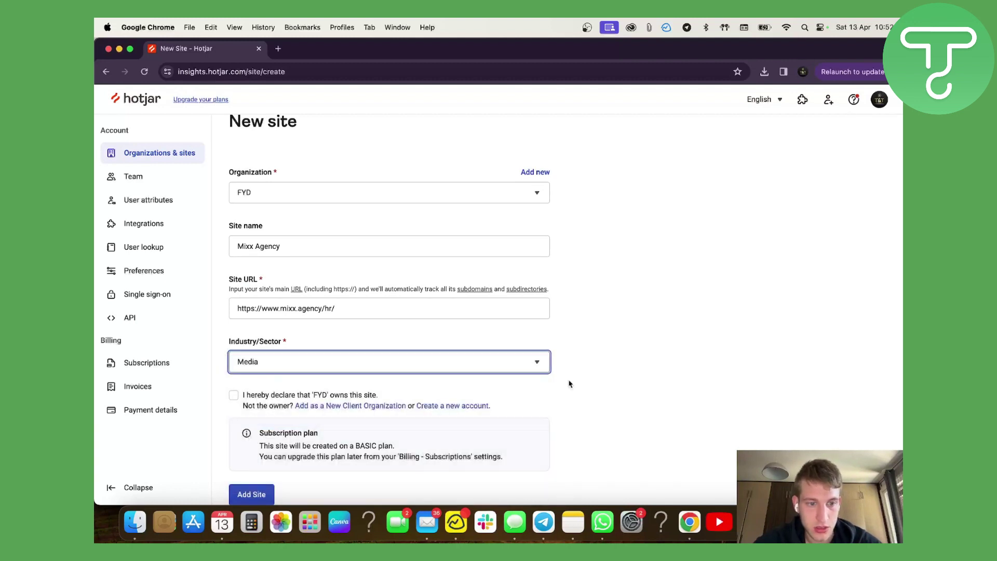
left_click(233, 396)
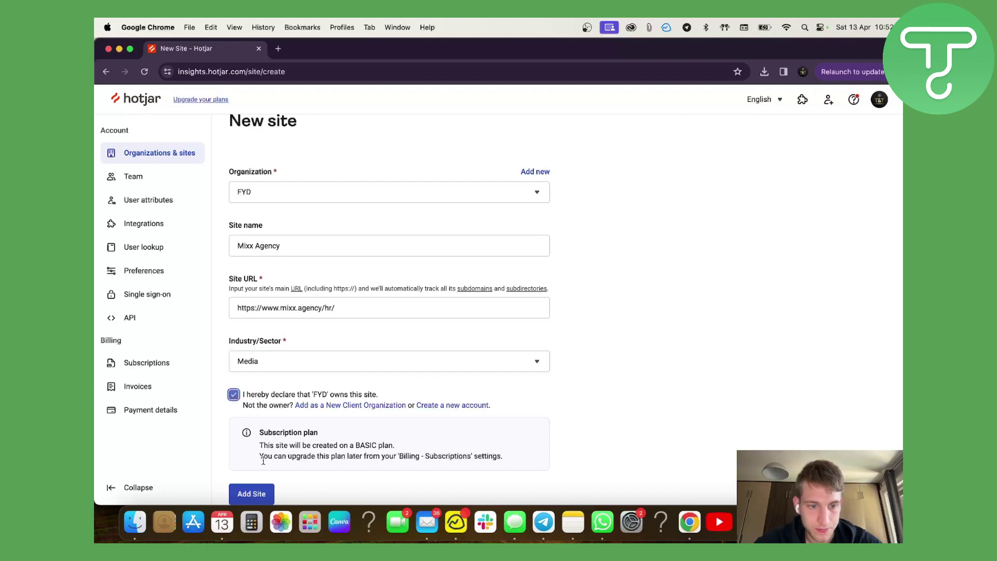
left_click(256, 495)
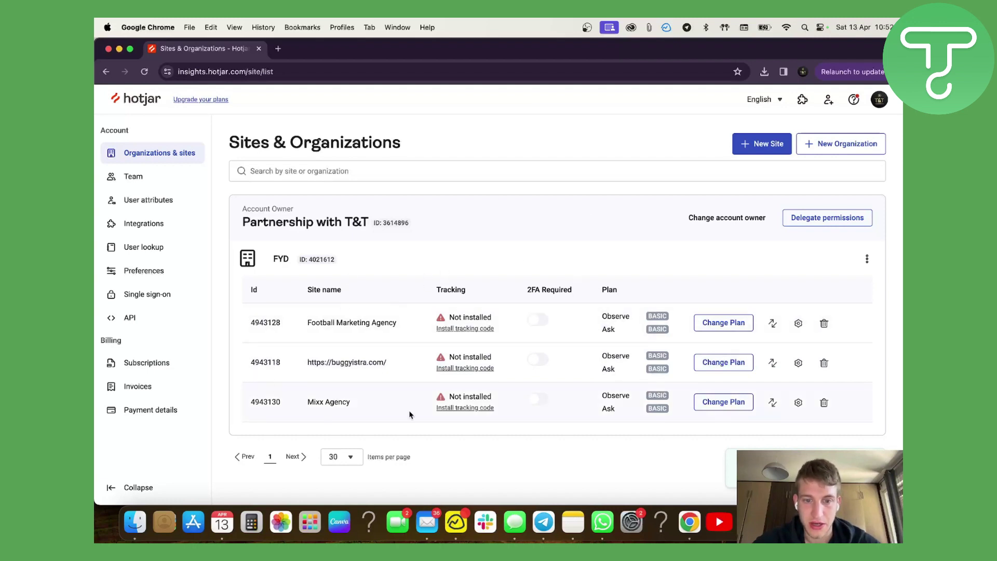
Choose WordPress as the tracking install platform and copy the Mixx Agency site ID 4943130
left_click(463, 409)
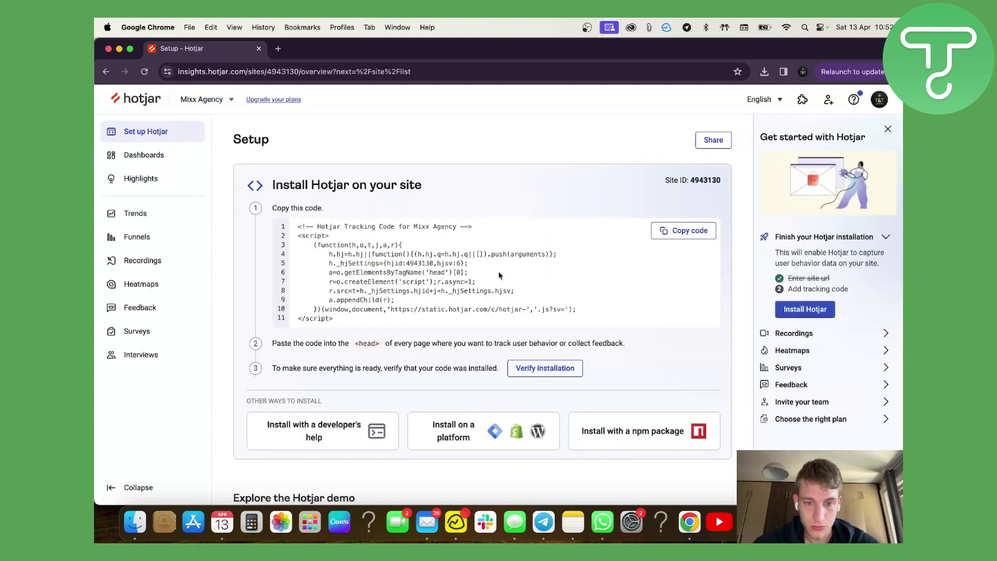
scroll(370, 347, "down", 3)
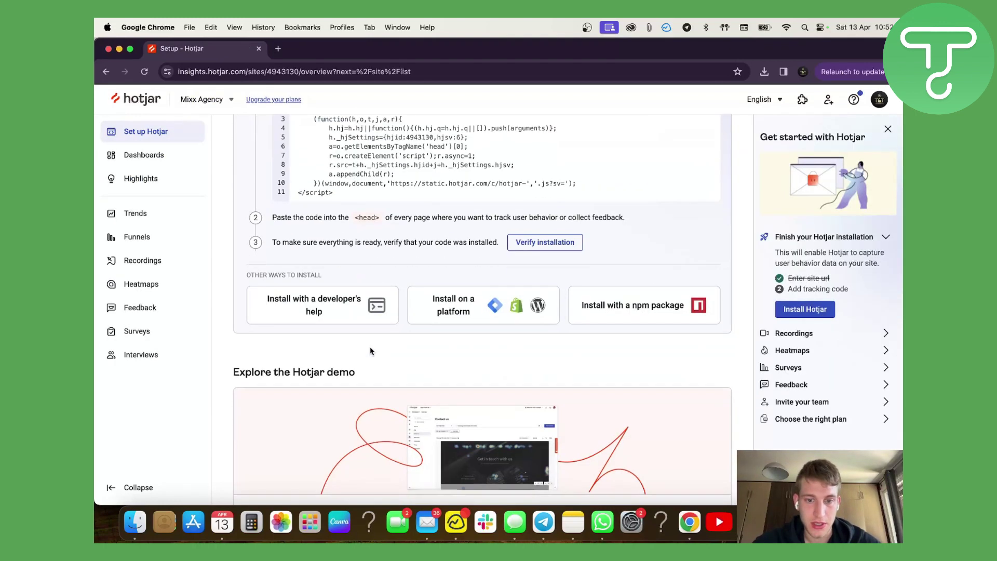
left_click(497, 306)
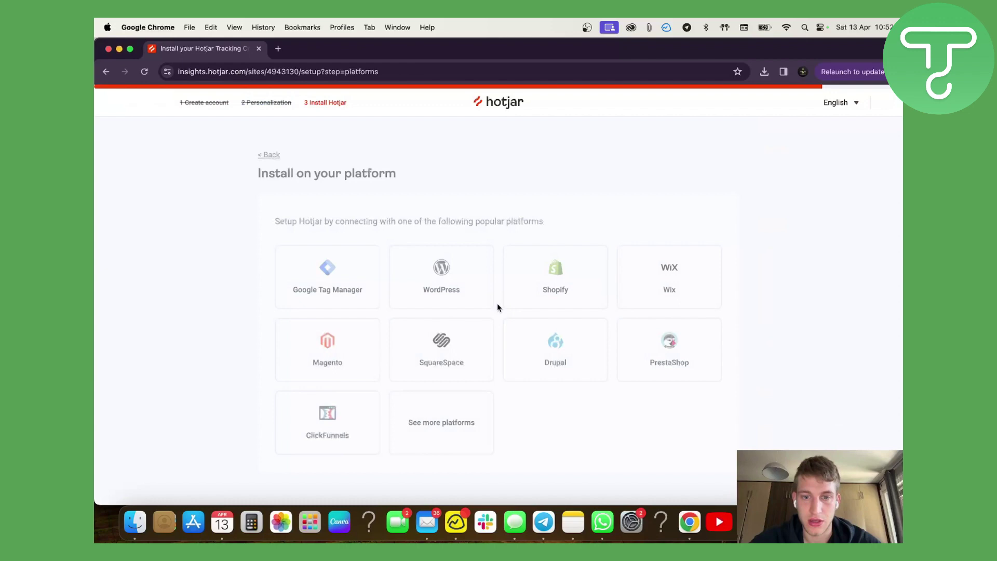
left_click(459, 290)
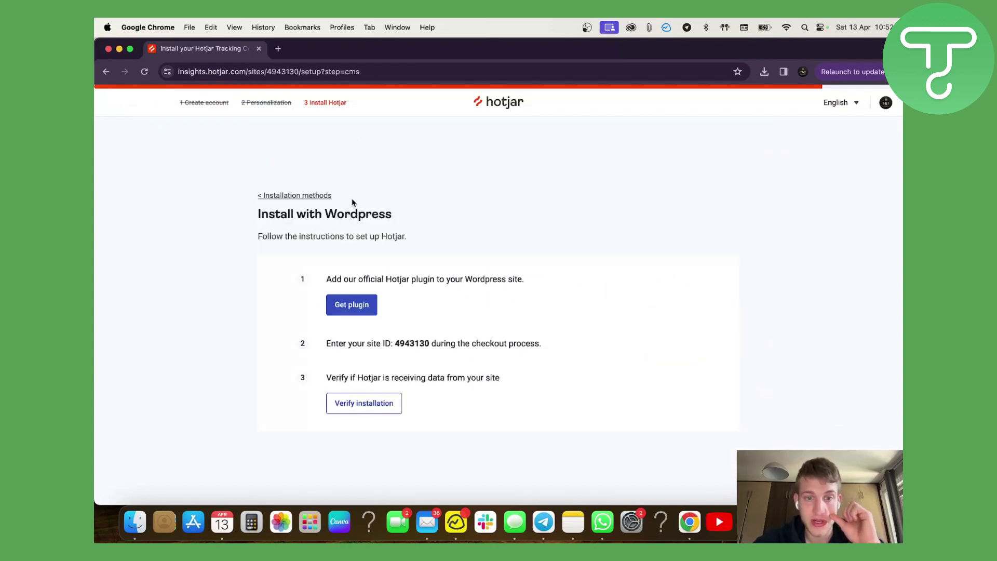
double_click(407, 344)
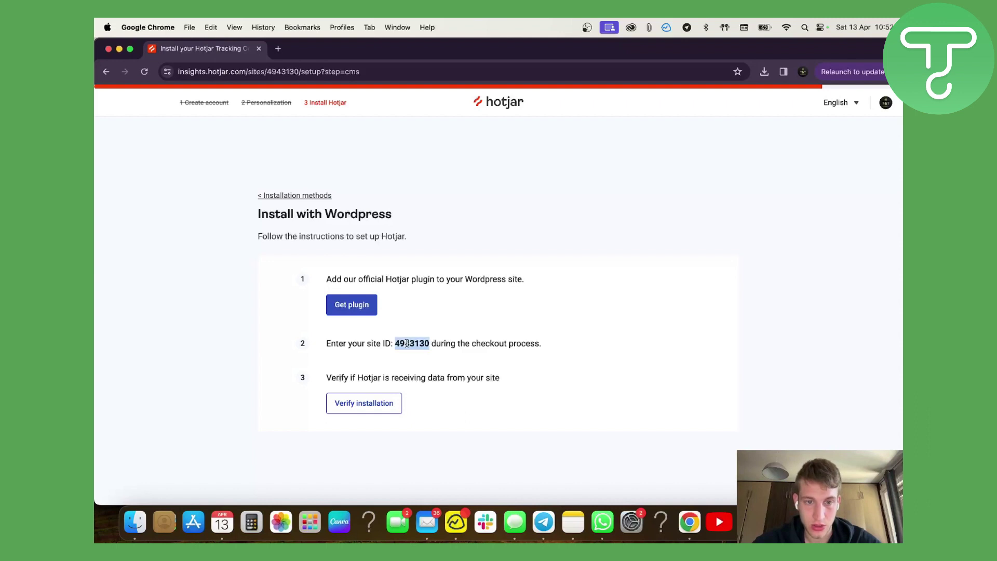
key("super+c")
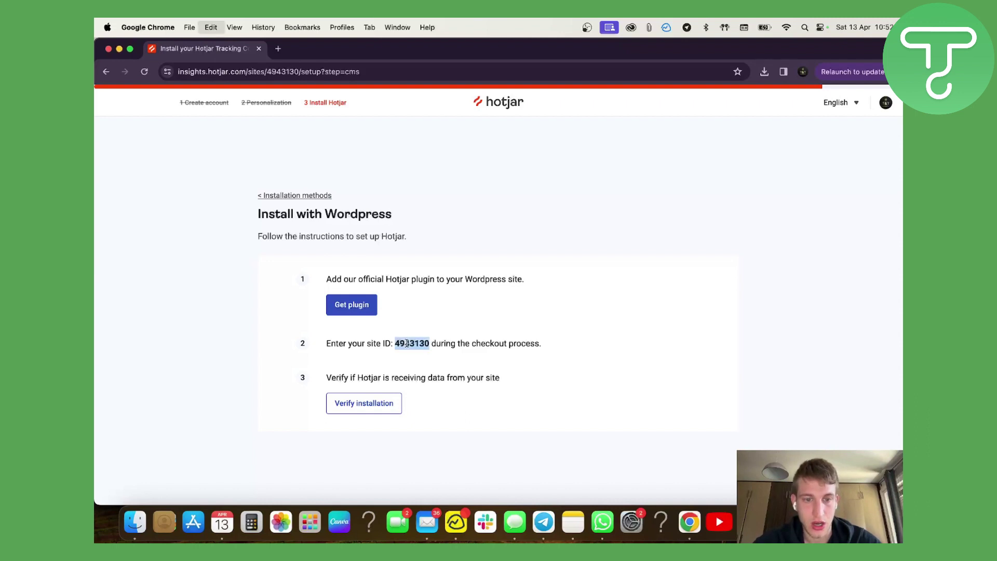
left_click(329, 279)
left_click_drag(329, 280, 523, 280)
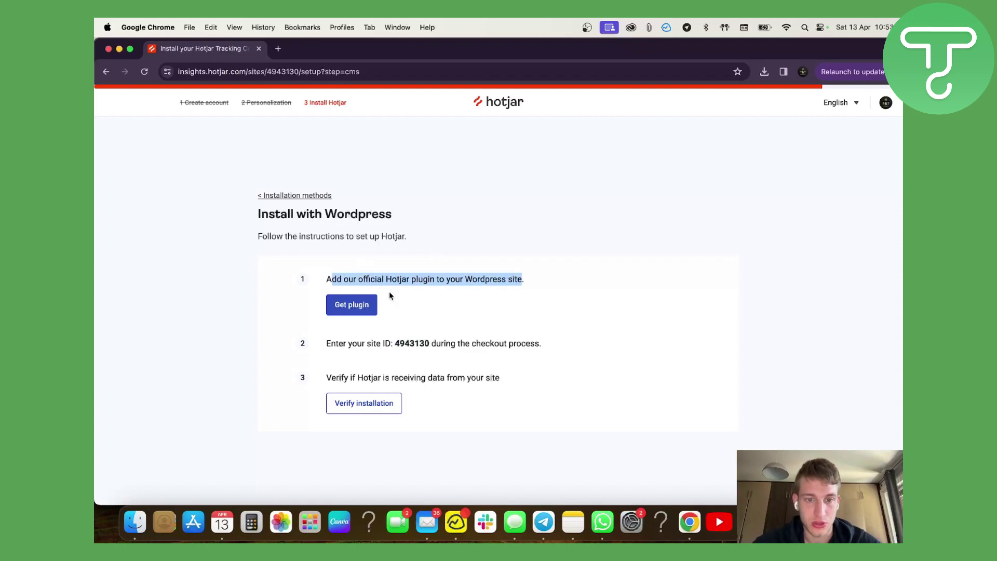
double_click(408, 343)
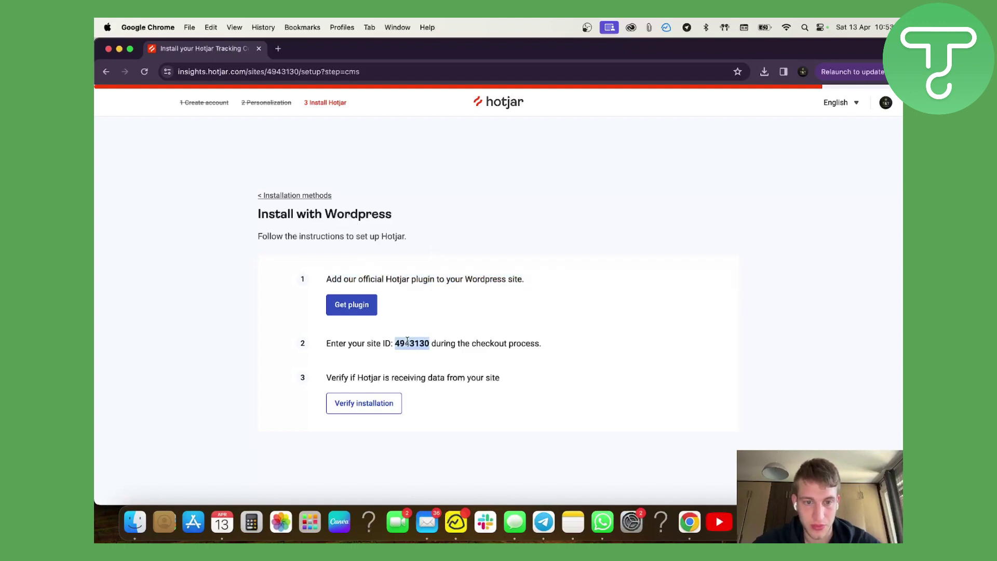
Paste 4943130 into the WordPress Hotjar ID field and save the changes
key("ctrl+Up")
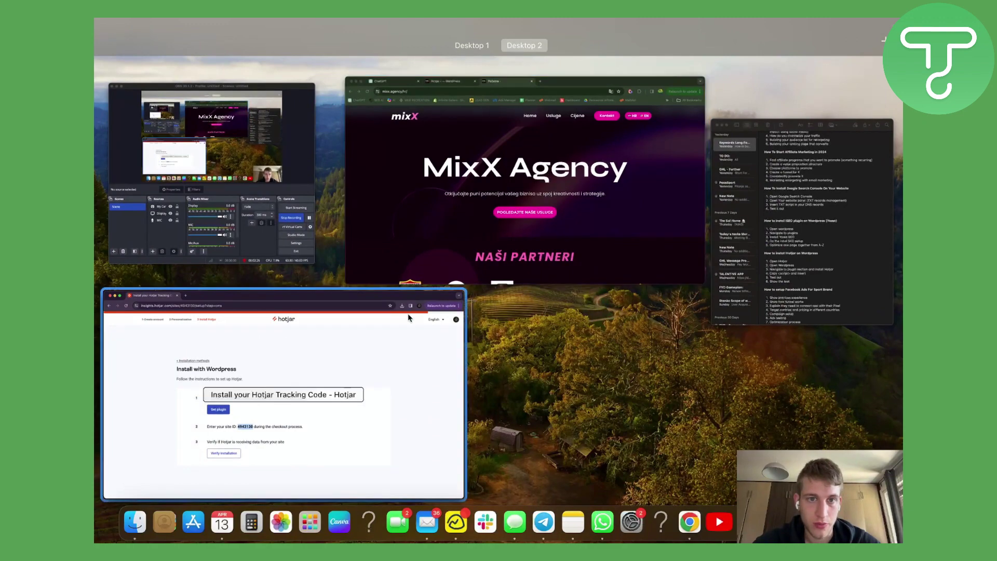
left_click(405, 260)
left_click(348, 49)
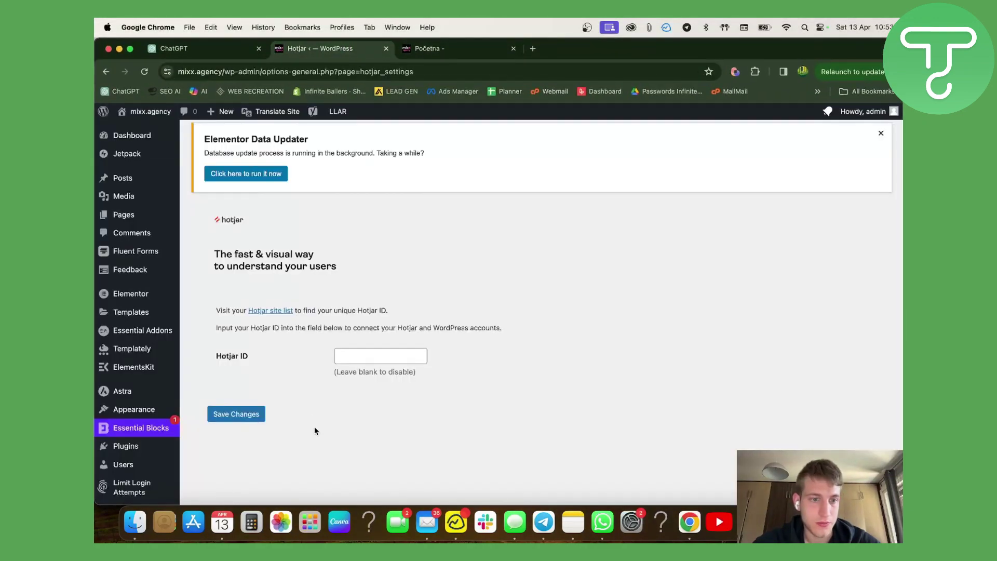
left_click(385, 357)
key("super+v")
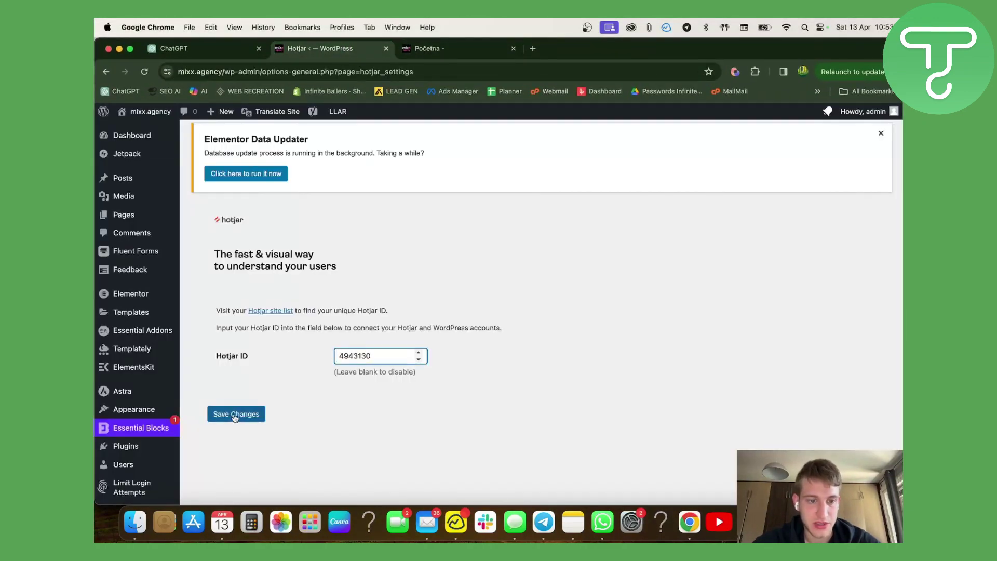
left_click(231, 417)
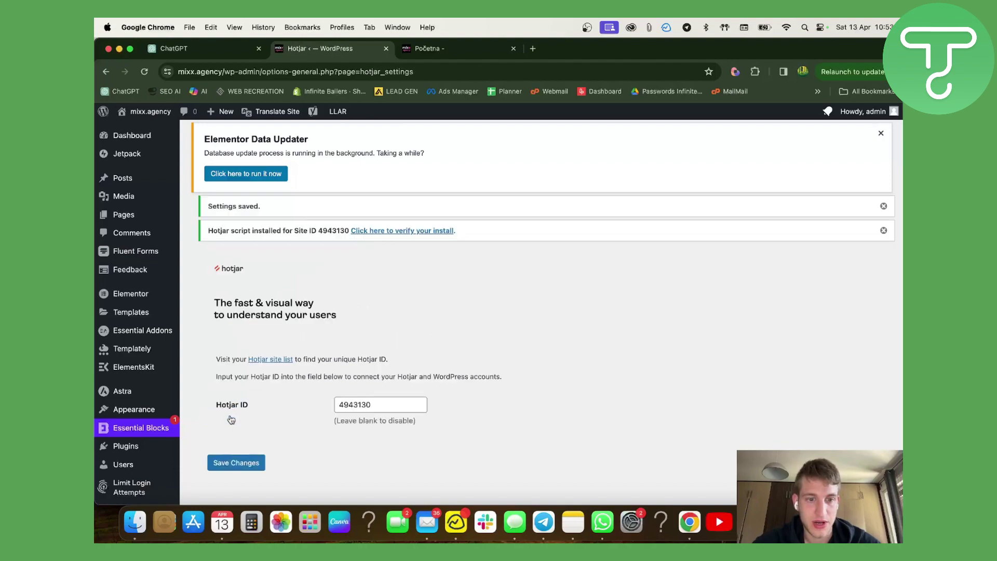
key("ctrl+Up")
left_click(525, 224)
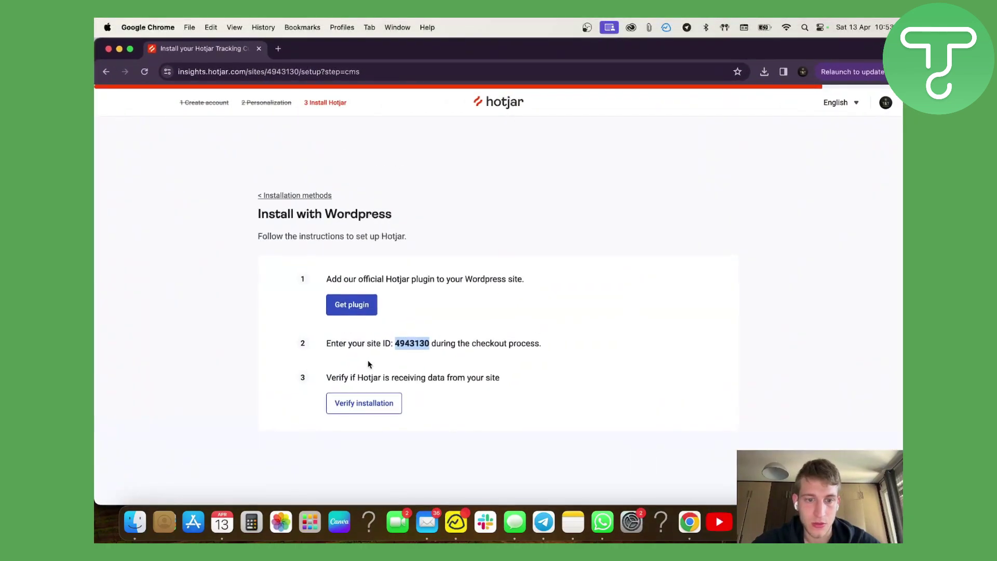
left_click(364, 404)
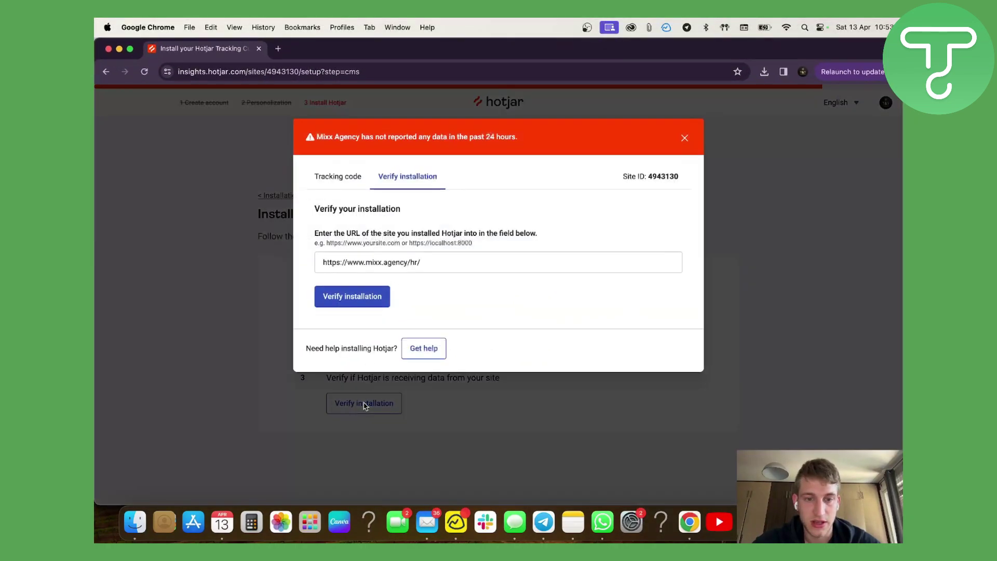
left_click(380, 300)
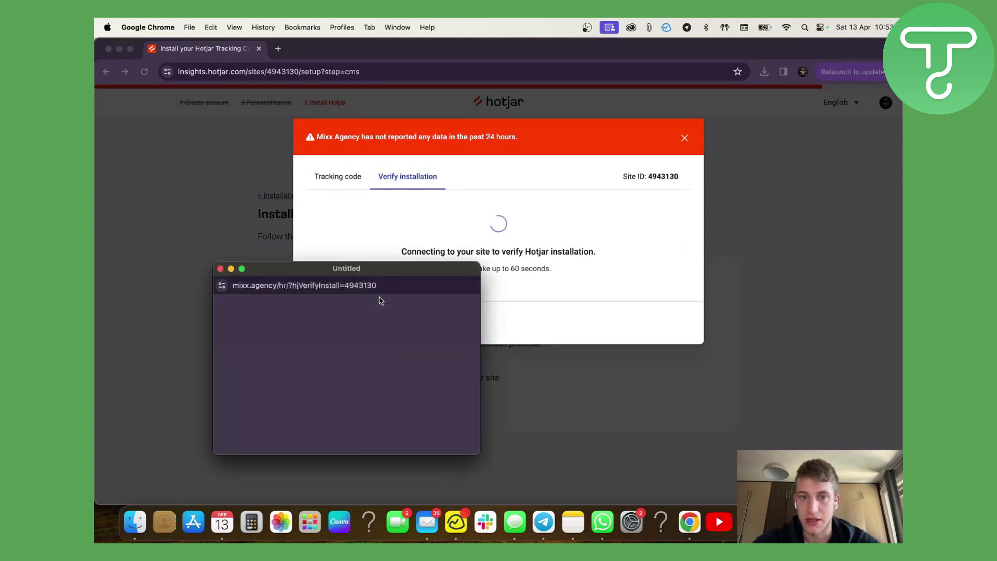
left_click_drag(391, 272, 303, 136)
key("cmd+w")
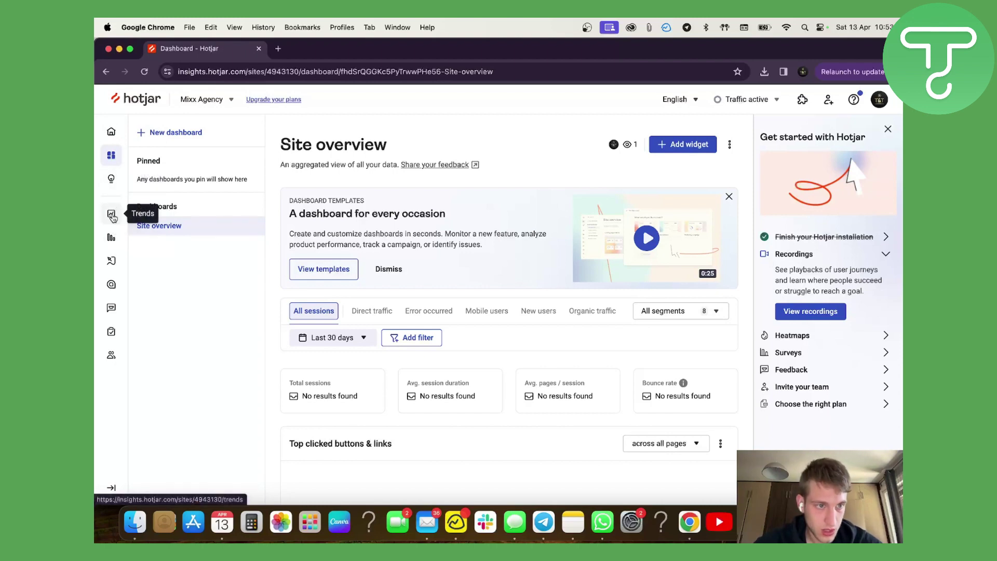
Open Mixx Agency's Recordings page from the left sidebar
left_click(111, 257)
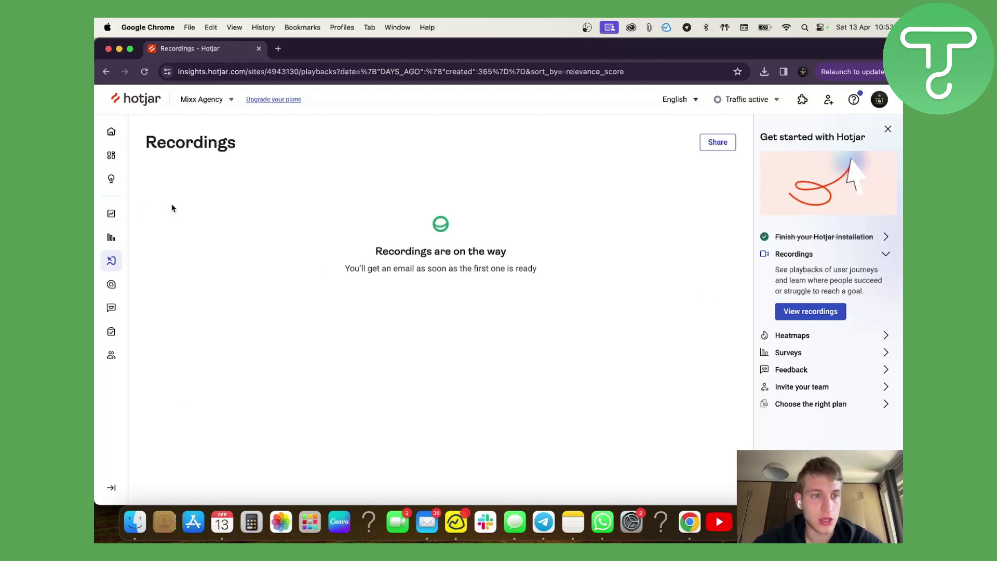
Open Mixx Agency's Heatmaps page from the left sidebar
left_click(112, 285)
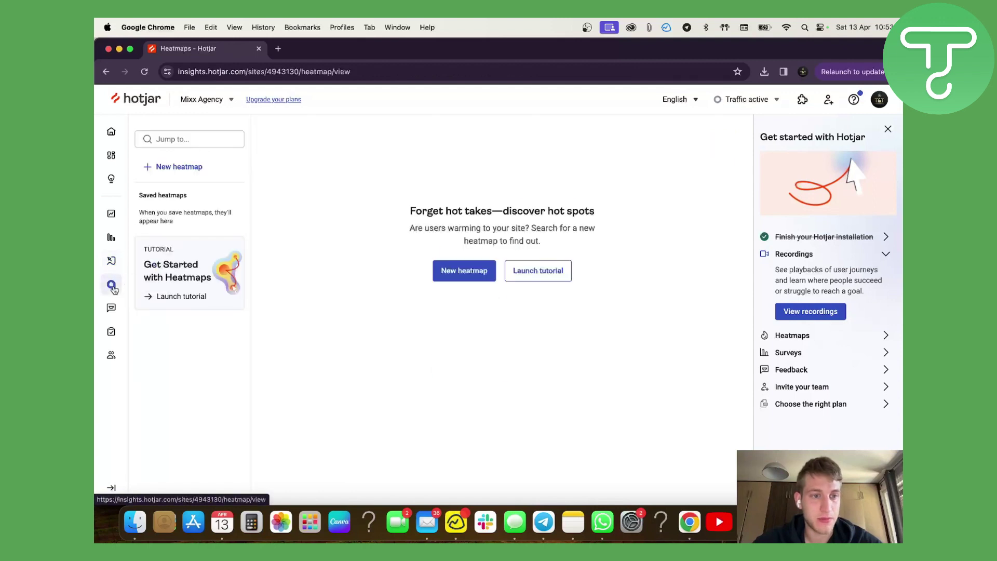